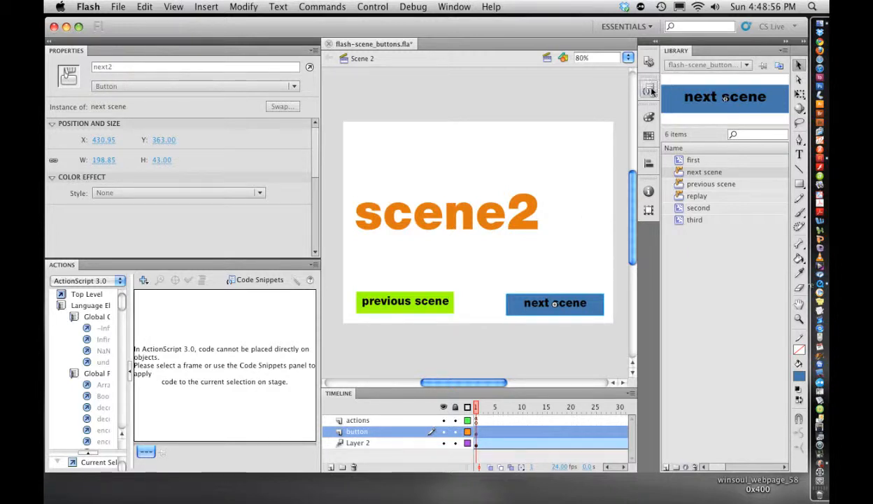
Step: Apply the "Click to Go to Next Scene and Play" code snippet to the selected next scene button
click(649, 90)
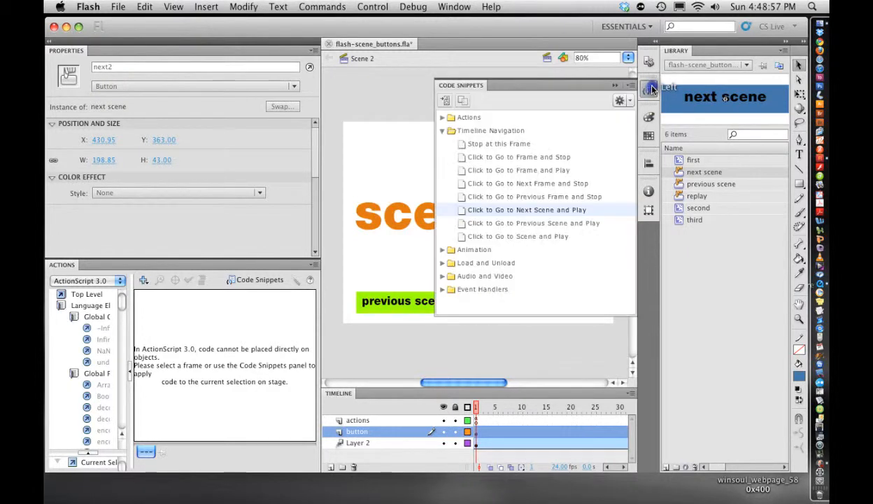
double_click(534, 209)
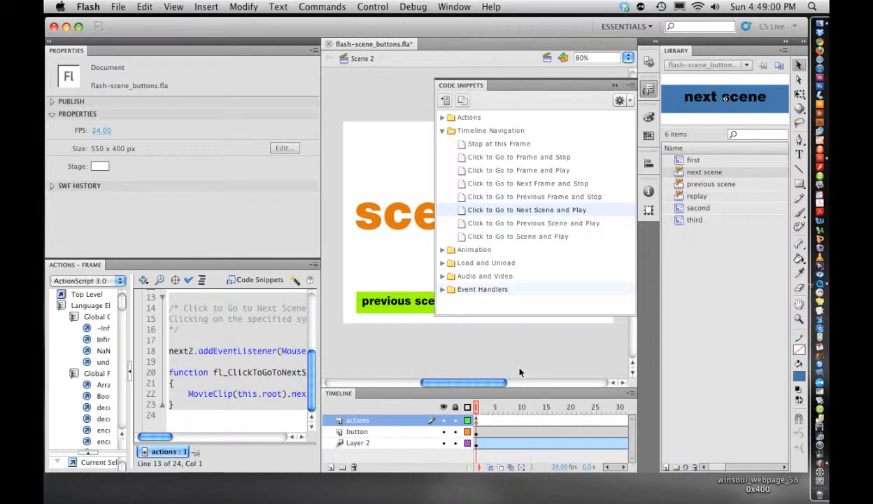
click(527, 359)
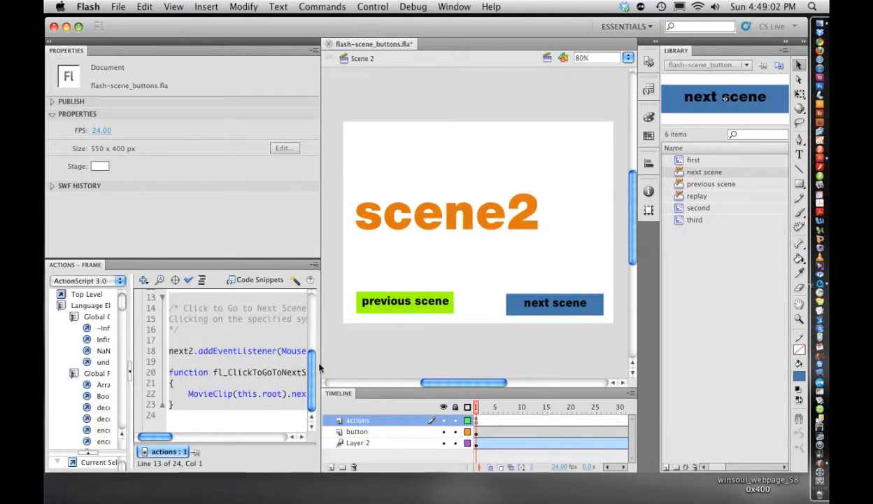
mouse_move(314, 369)
mouse_down()
mouse_move(317, 328)
mouse_move(312, 369)
mouse_up()
click(467, 349)
click(546, 59)
click(526, 77)
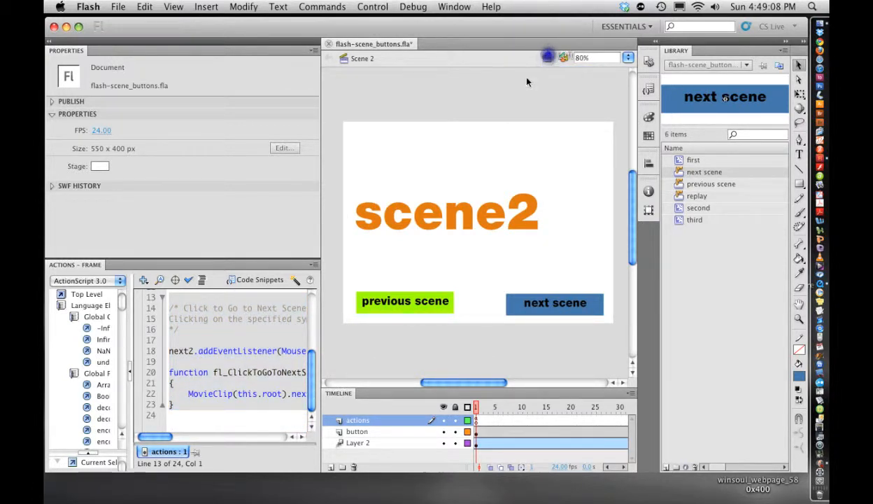
Step: Insert a new scene into the document
click(207, 7)
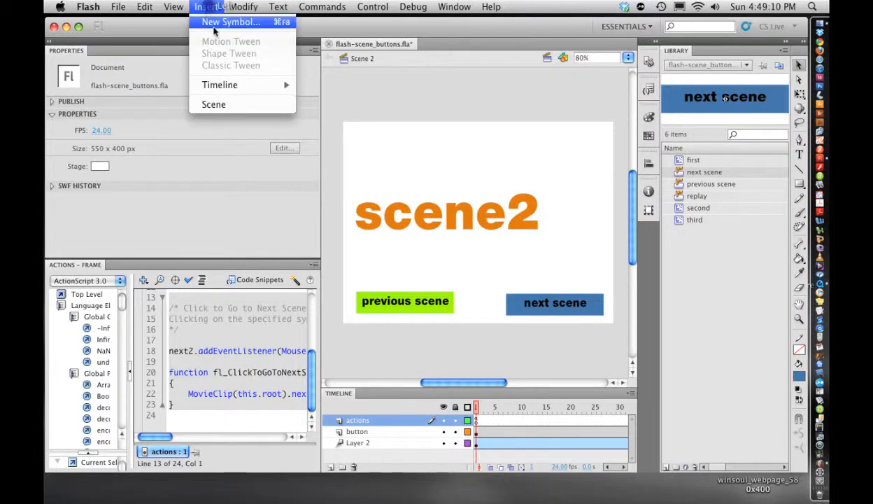
click(228, 105)
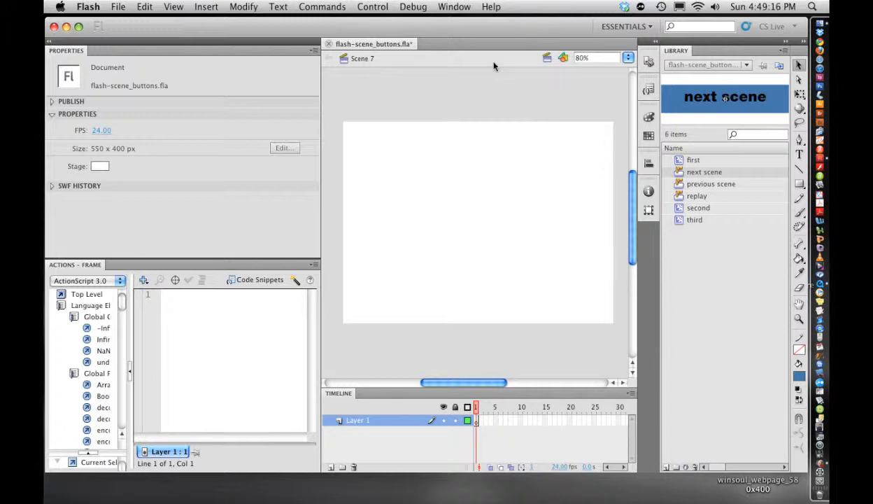
click(554, 62)
click(523, 70)
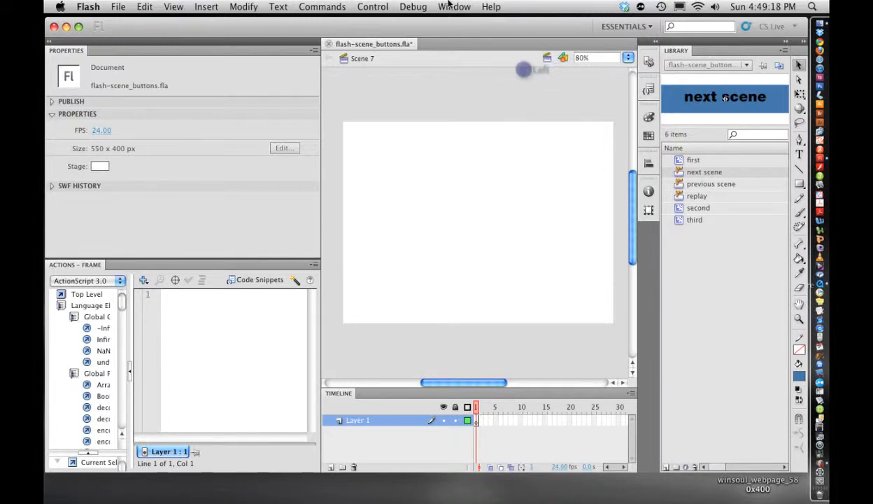
Step: Rename the new scene to Scene 3 in the Scene panel and close the panel
click(450, 5)
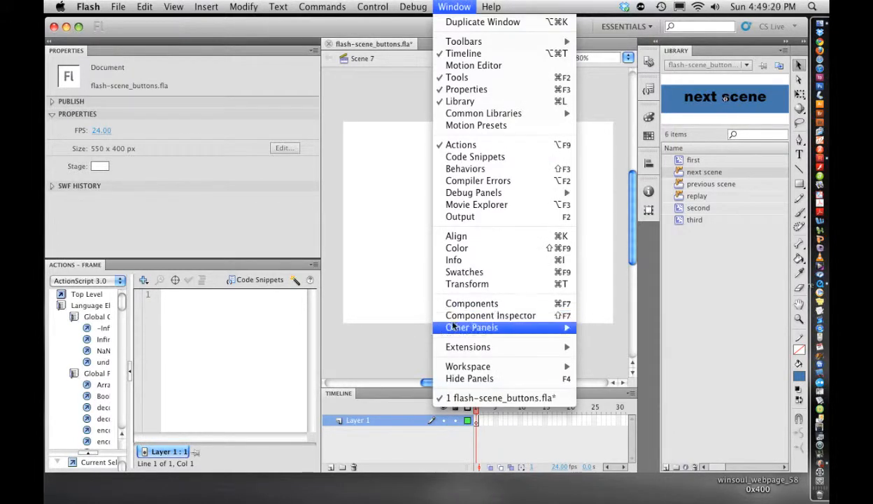
mouse_move(453, 326)
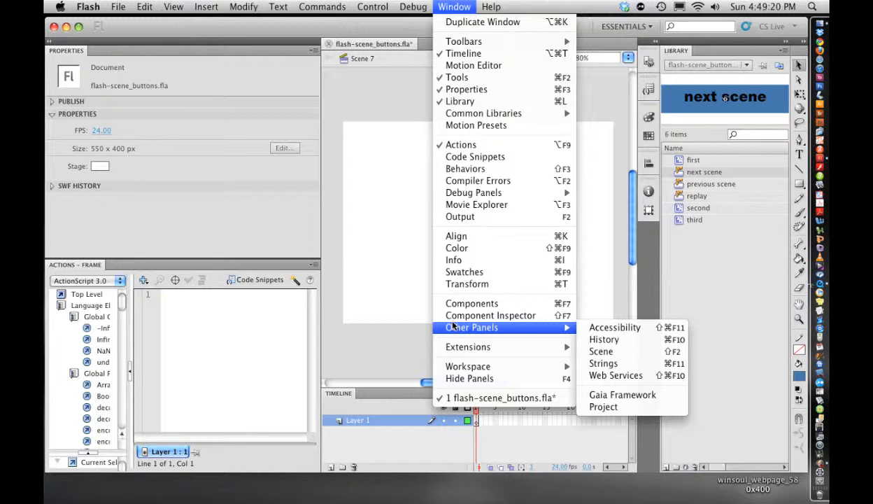
click(603, 351)
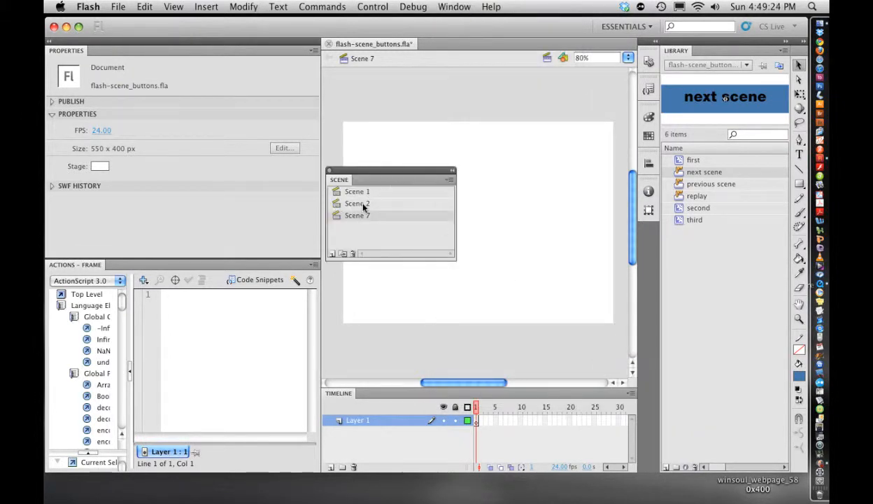
double_click(358, 217)
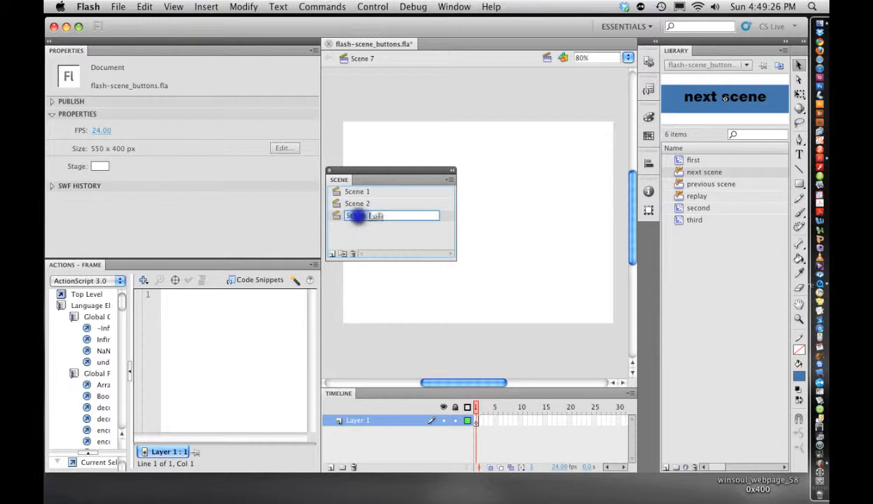
key(BackSpace)
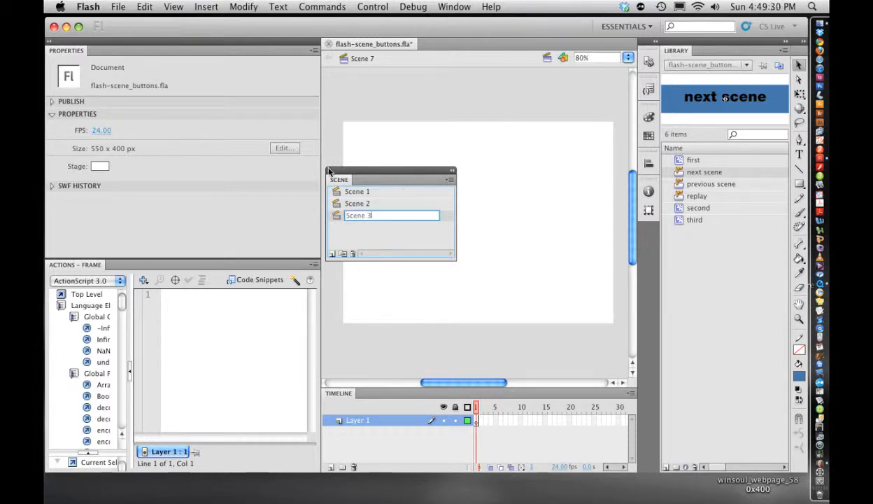
click(420, 239)
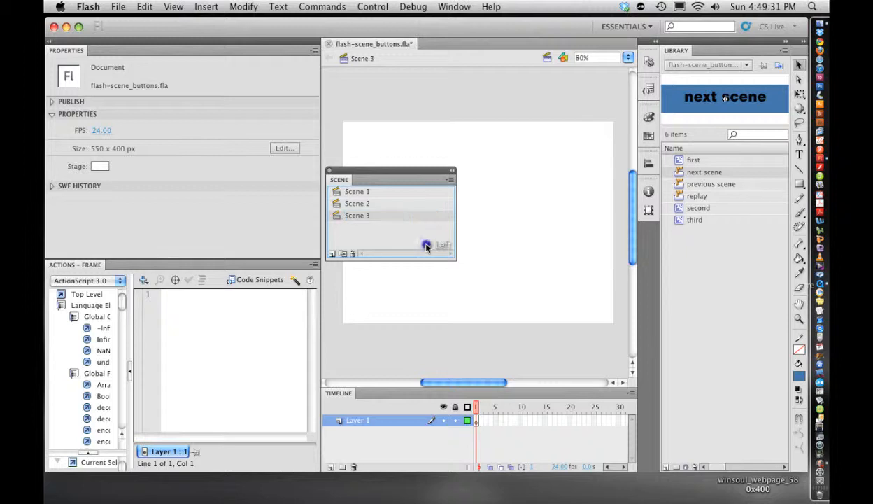
click(329, 170)
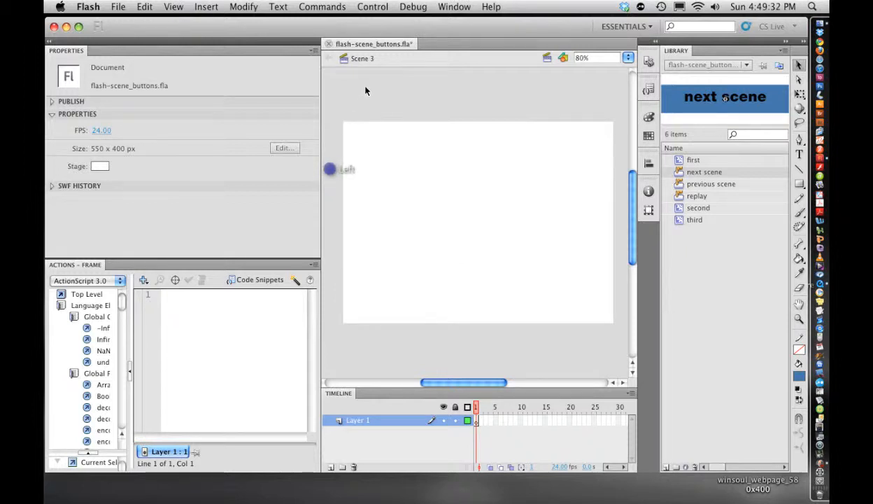
Step: Place an instance of the "third" movie clip from the library onto the stage of Scene 3
click(547, 59)
click(522, 81)
click(381, 421)
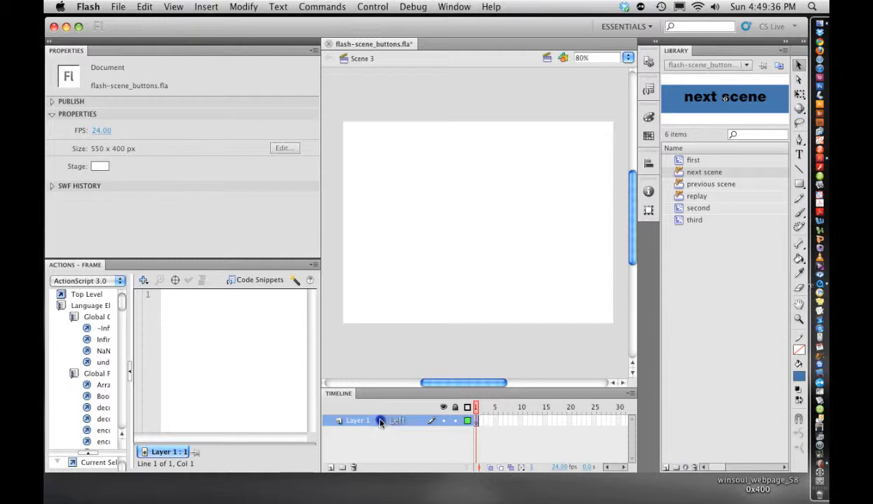
click(676, 219)
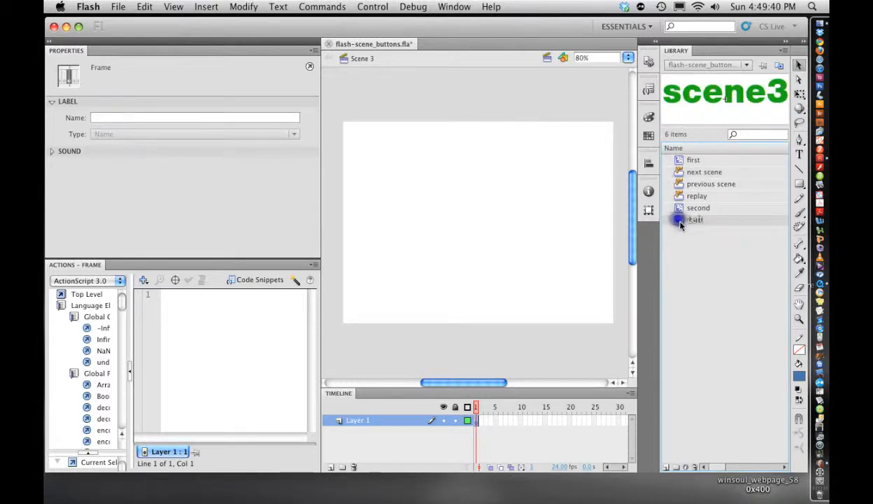
drag(676, 219, 448, 207)
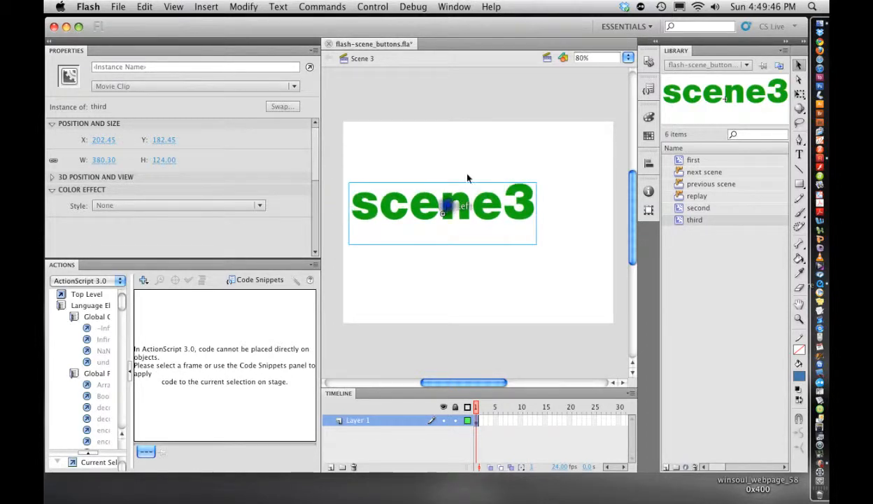
Step: Create a motion tween on the clip's layer starting at frame 1
right_click(474, 420)
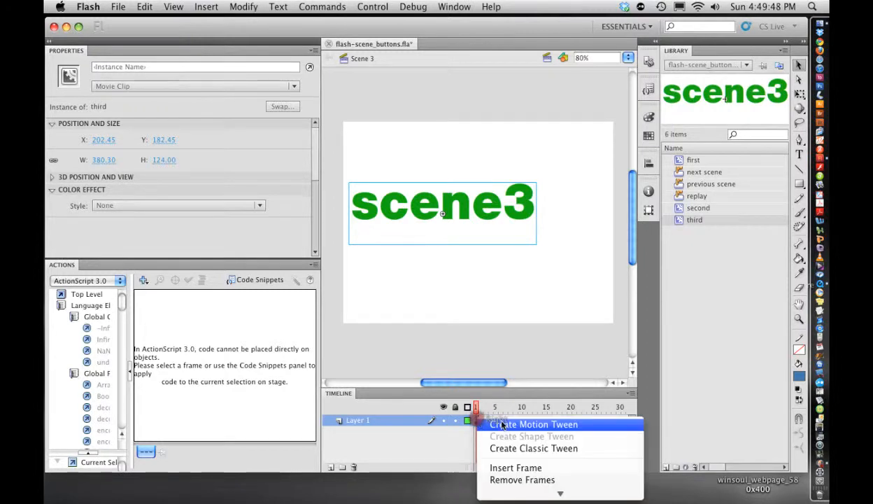
click(518, 424)
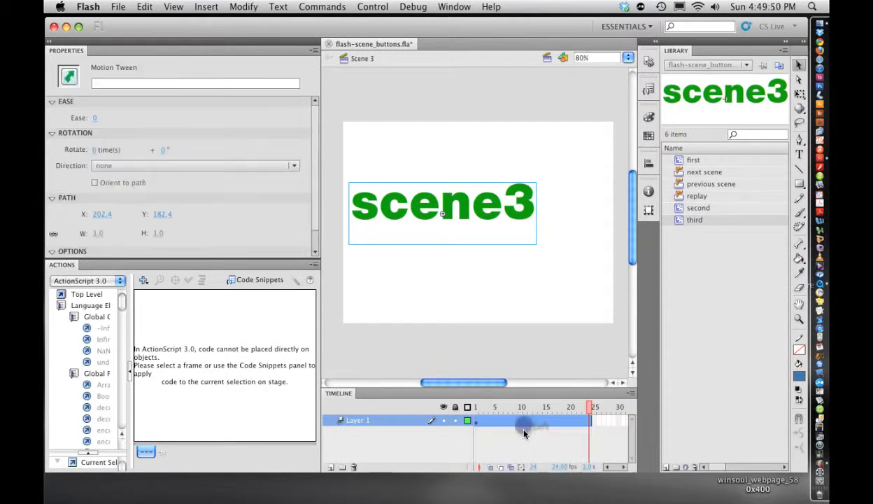
Step: Extend the motion tween span on Layer 1 to frame 60
right_click(542, 418)
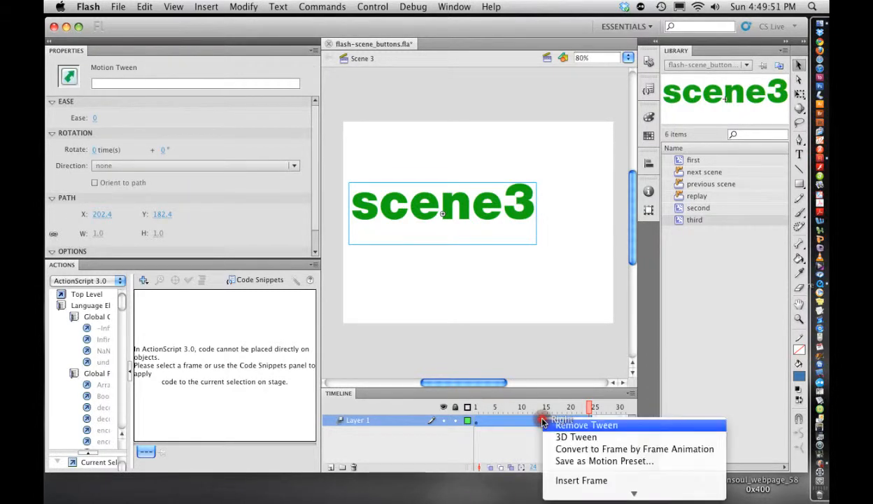
click(558, 471)
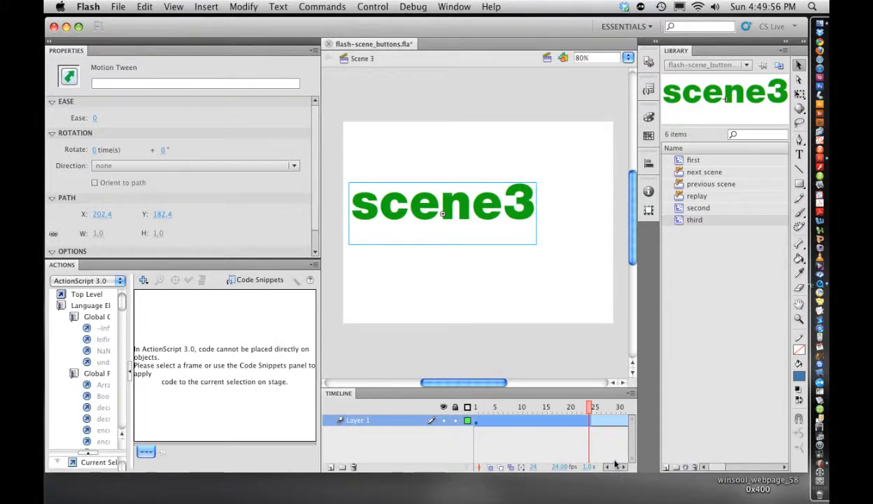
click(600, 439)
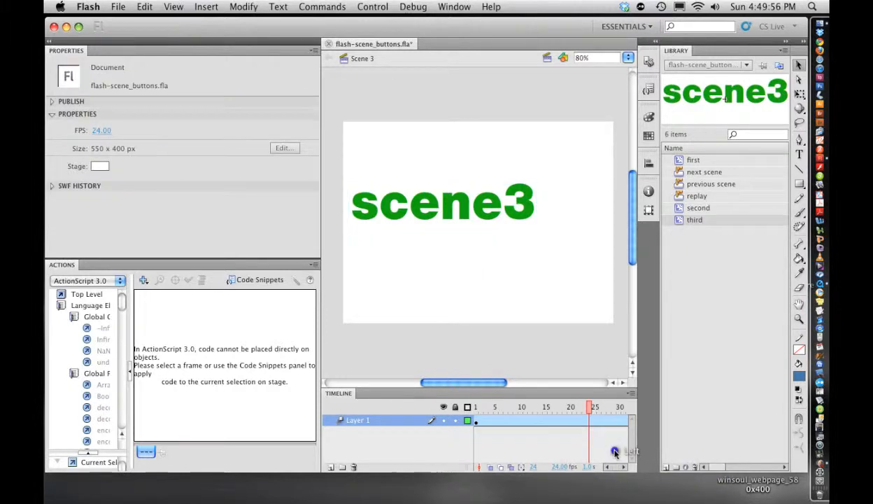
right_click(598, 418)
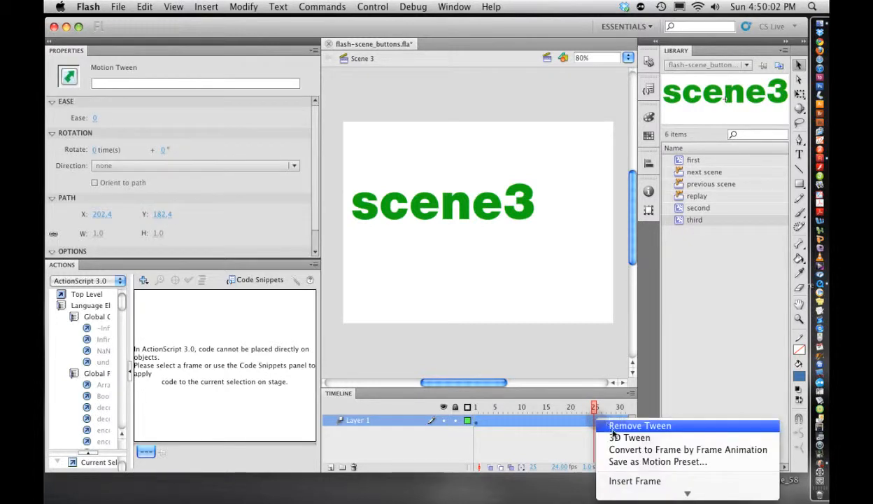
click(633, 480)
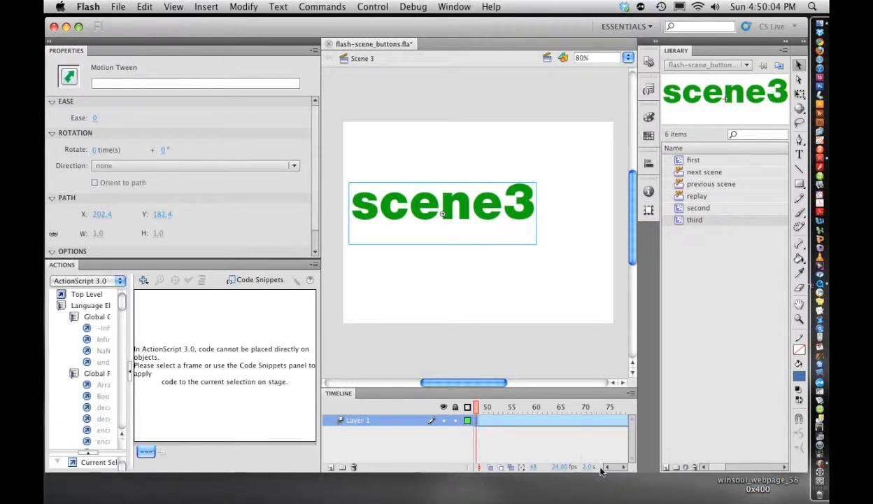
click(623, 467)
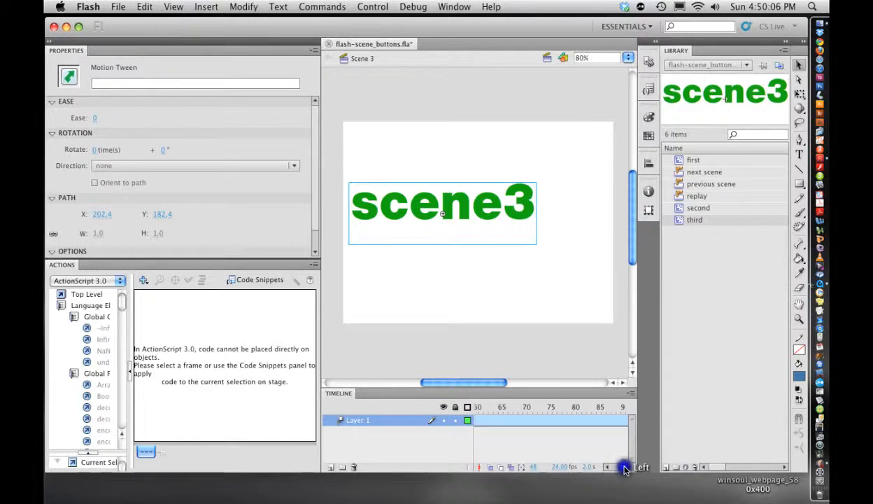
drag(591, 407, 521, 422)
click(521, 420)
right_click(521, 420)
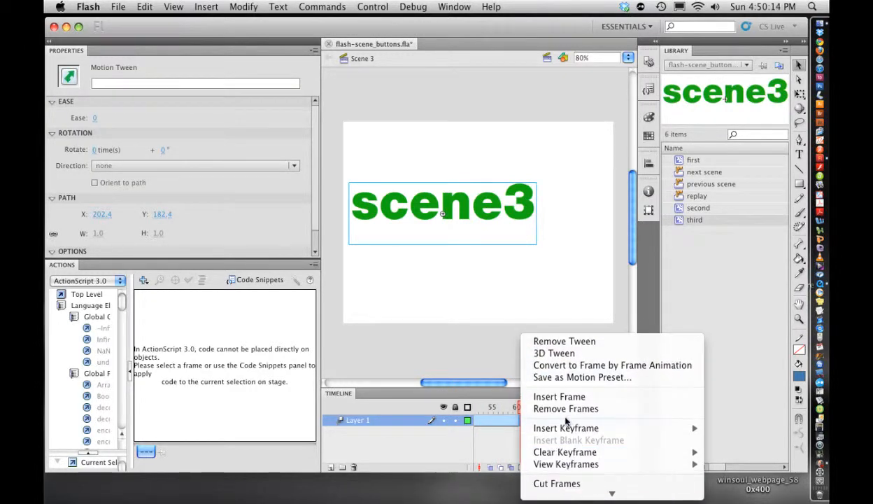
click(562, 410)
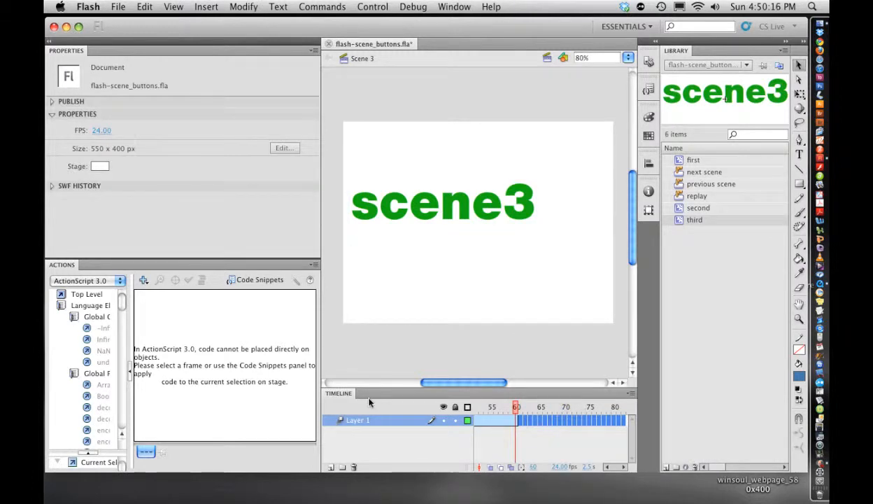
Step: At frame 60, move the scene3 clip to the right, to X 348.65, to animate the tween
drag(318, 407, 263, 399)
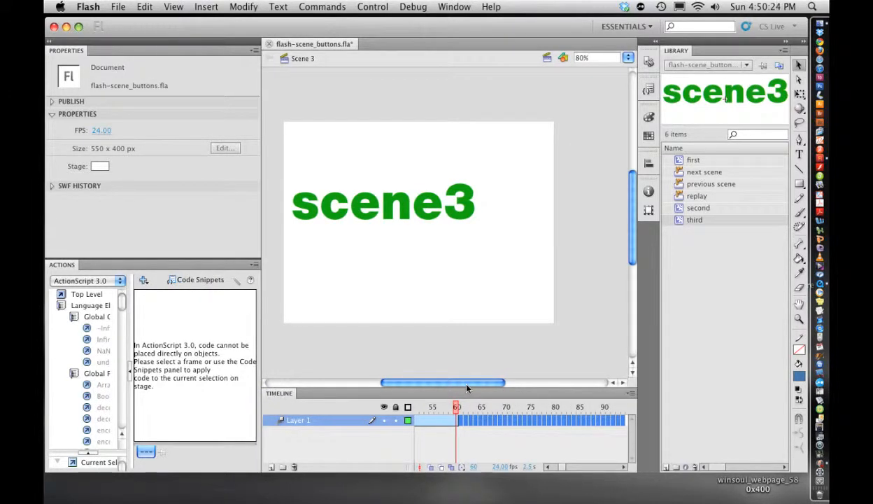
drag(562, 468, 552, 467)
click(545, 467)
click(428, 448)
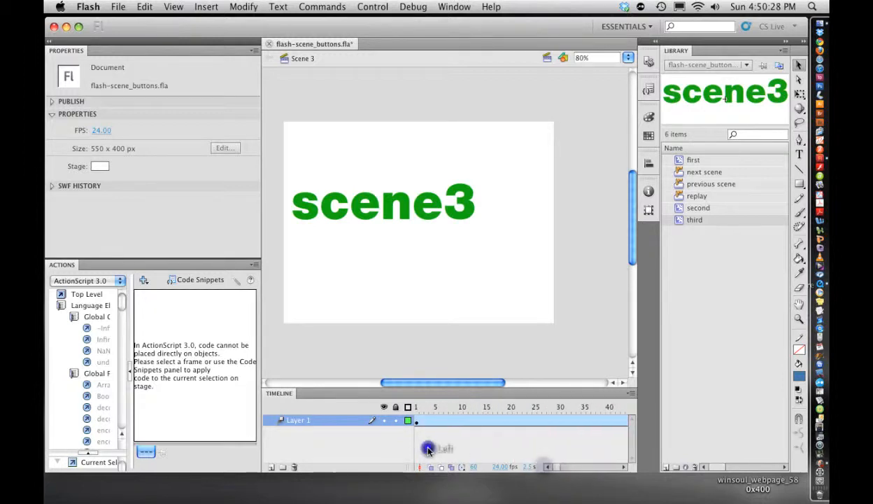
click(458, 214)
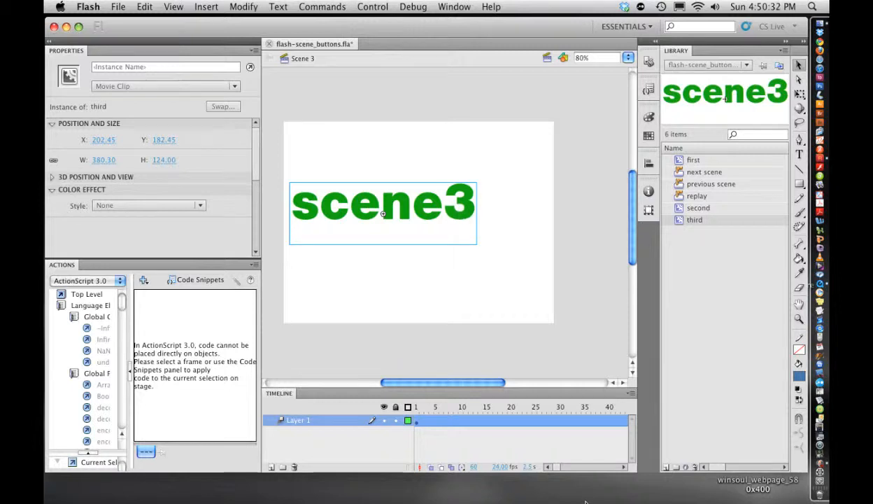
drag(555, 467, 560, 468)
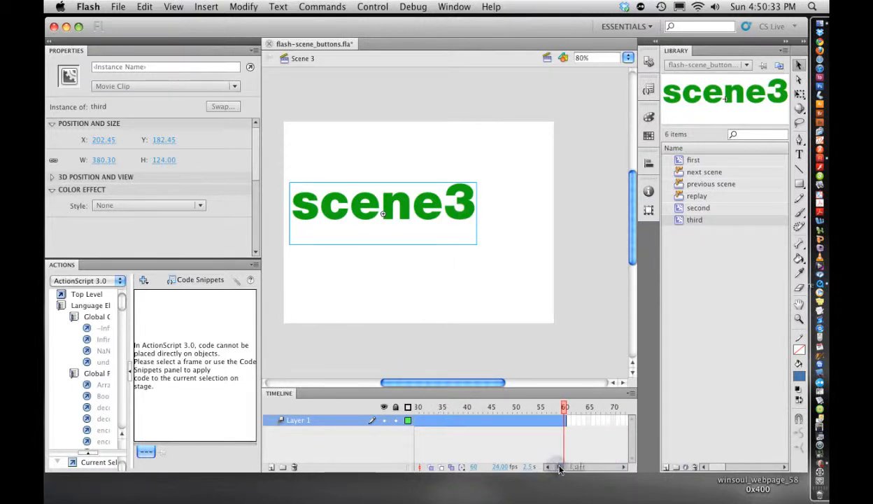
click(565, 409)
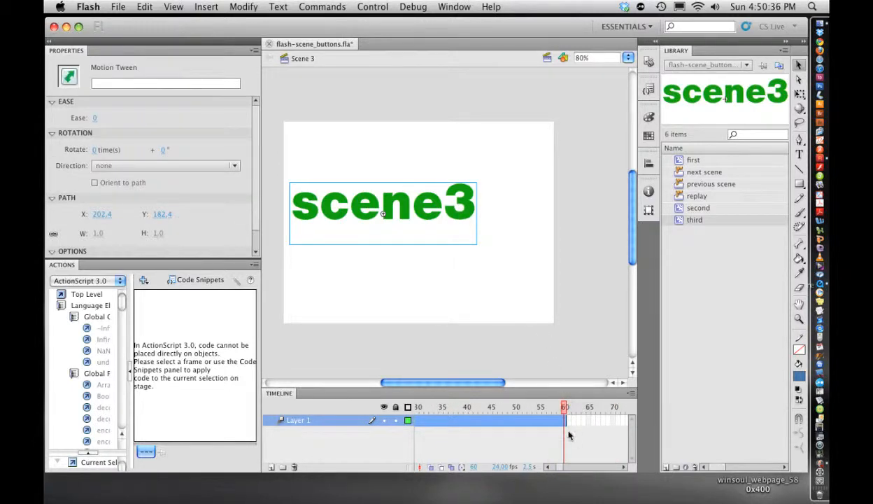
drag(434, 210, 502, 208)
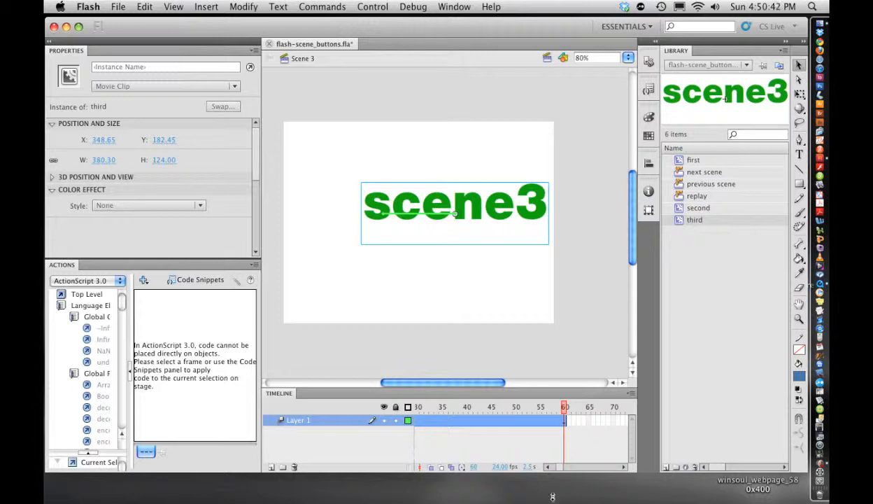
Step: Rewind and play the Scene 3 timeline to preview the motion tween
click(559, 467)
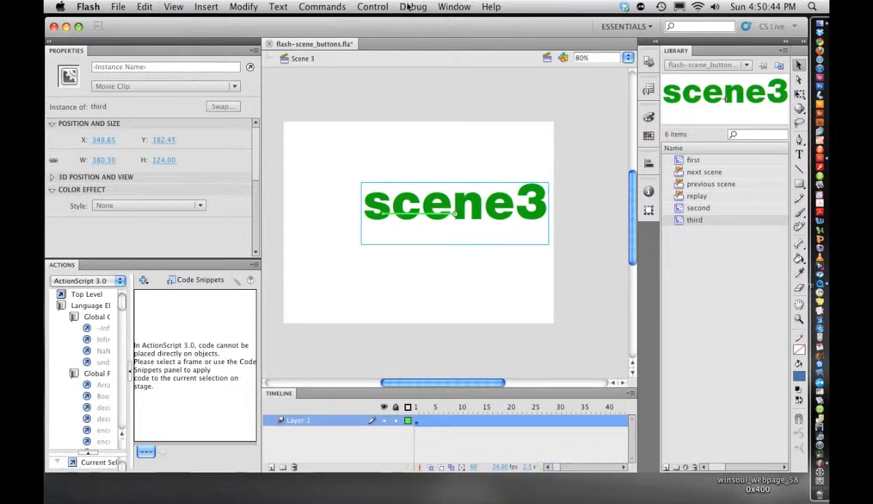
click(372, 7)
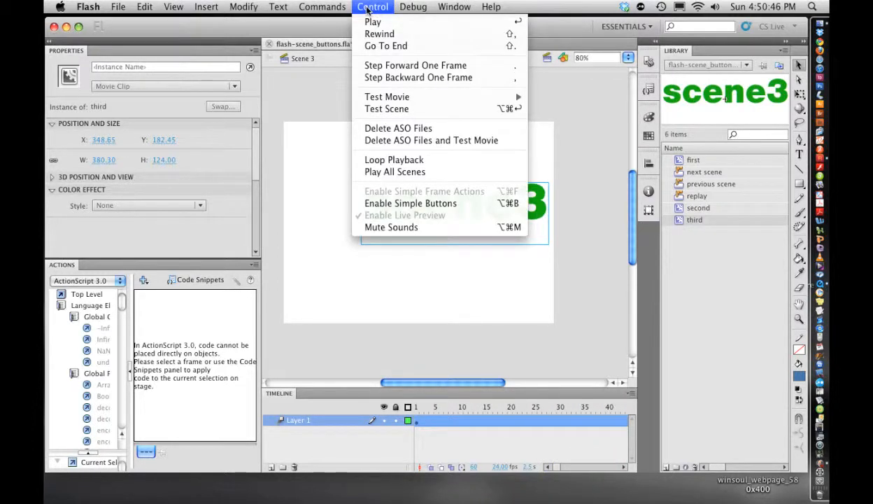
click(374, 22)
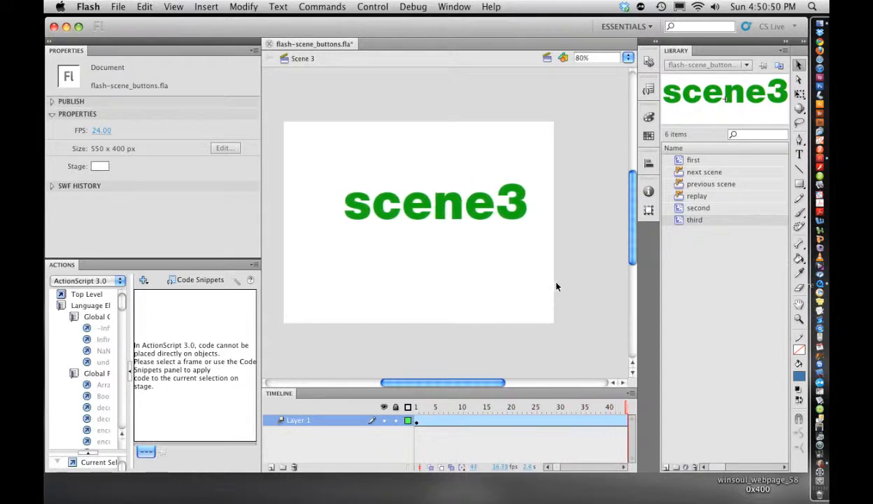
Step: Add a new layer above Layer 1 and name it "buttons"
click(271, 466)
click(299, 422)
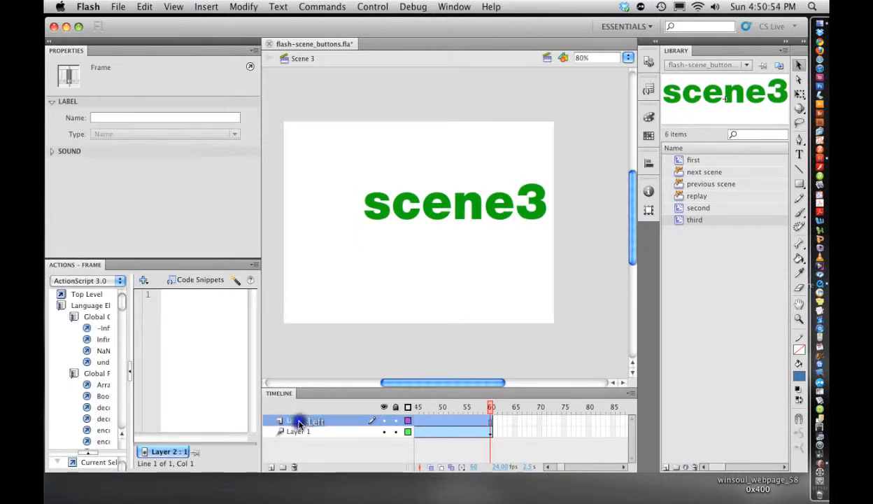
double_click(299, 422)
text(bu)
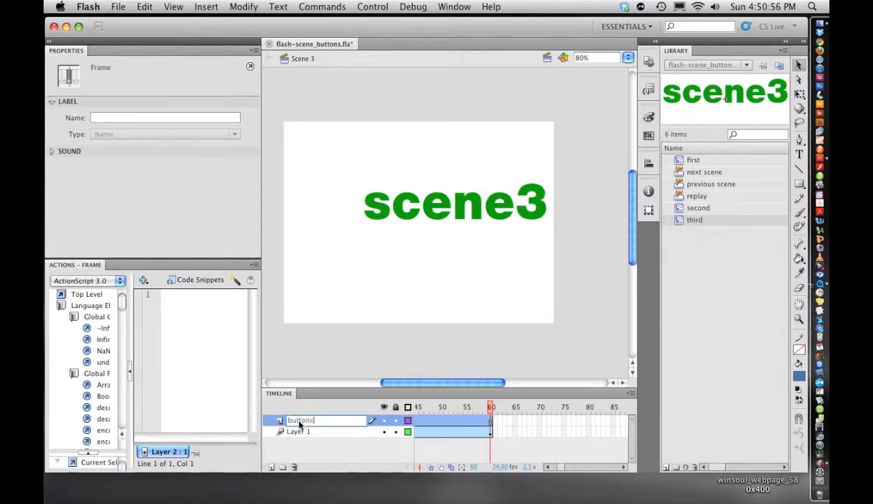
text(ttons)
key(Return)
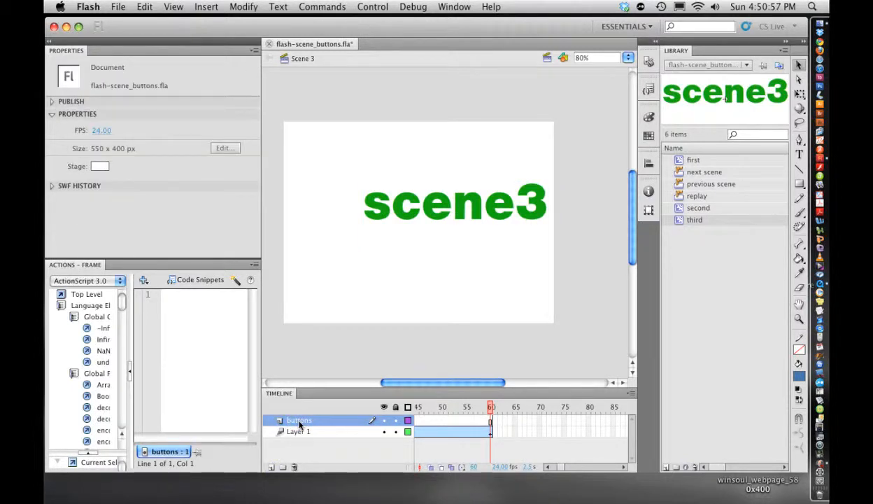
Step: Add another new layer on top and name it "actions"
click(271, 467)
double_click(300, 420)
text(ac)
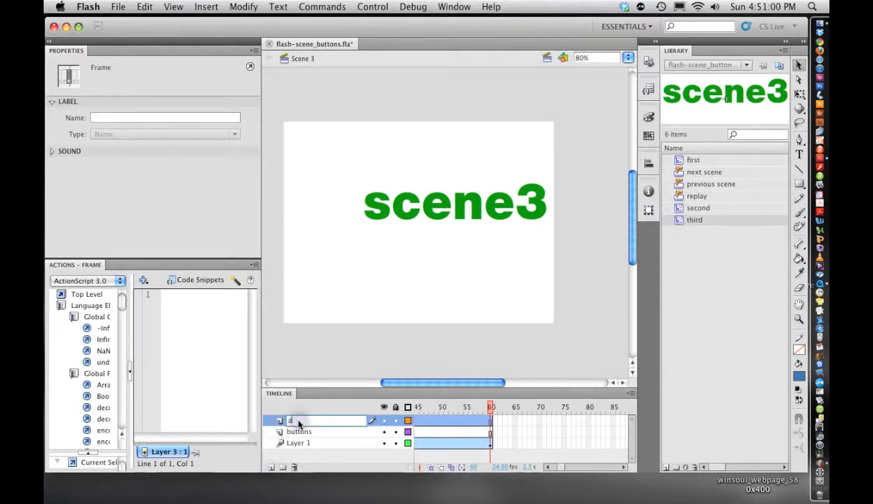
text(tions)
key(Return)
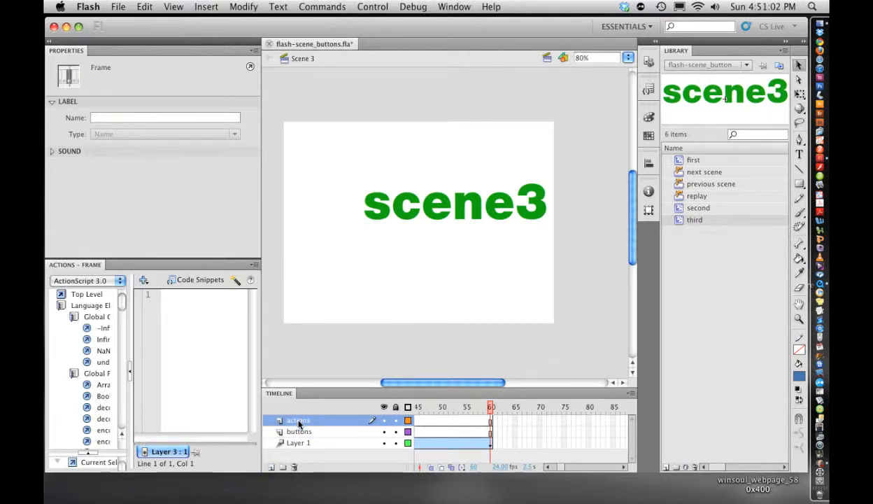
Step: Apply the Stop at this Frame code snippet at frame 60 of the actions layer
click(490, 420)
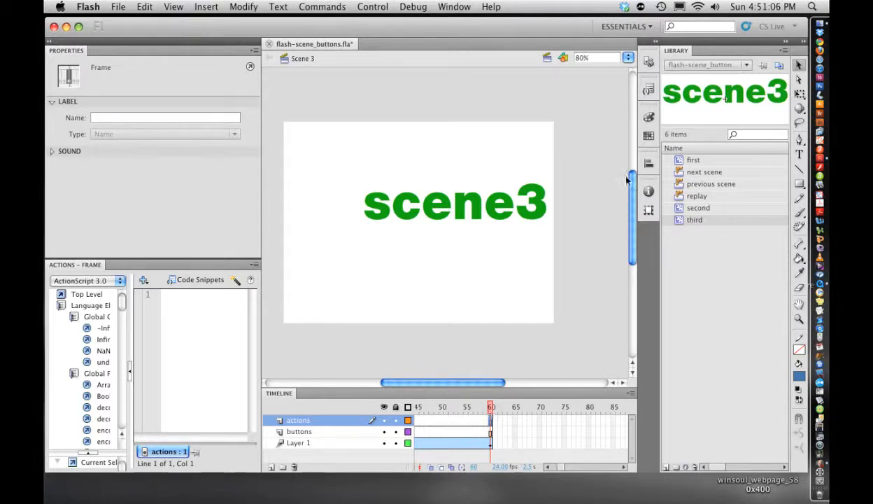
click(648, 89)
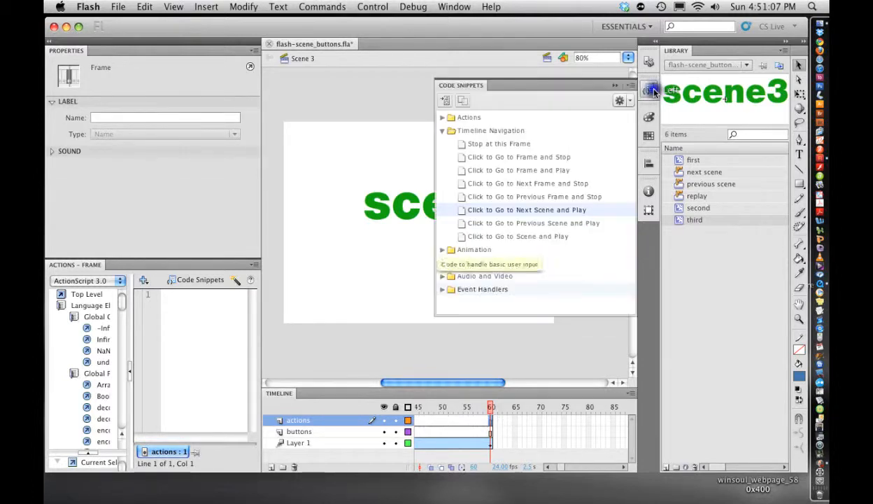
double_click(494, 144)
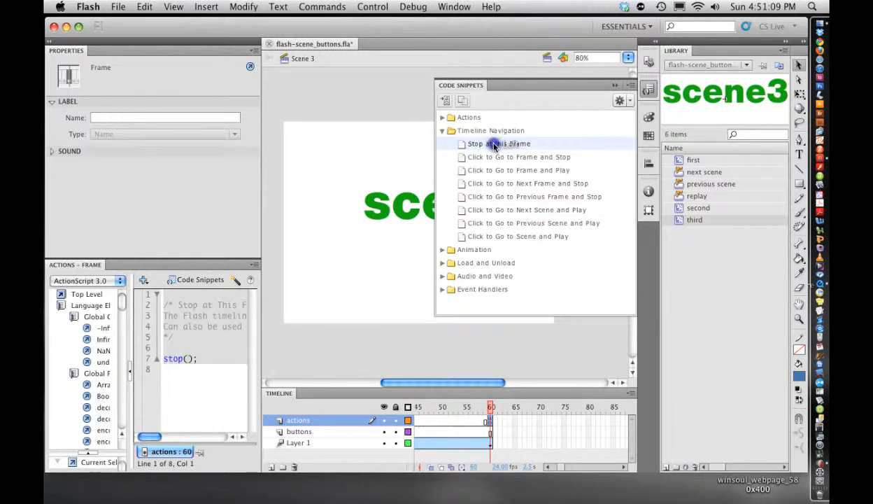
click(494, 356)
Step: At frame 1 of the buttons layer, place the "previous scene" button from the library at the stage's lower left
drag(561, 467, 542, 464)
click(416, 408)
click(361, 432)
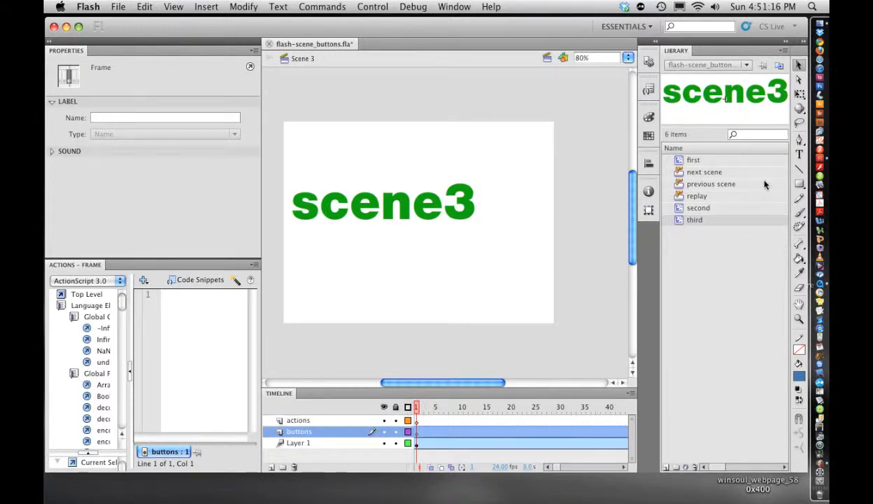
click(679, 184)
drag(679, 187, 370, 303)
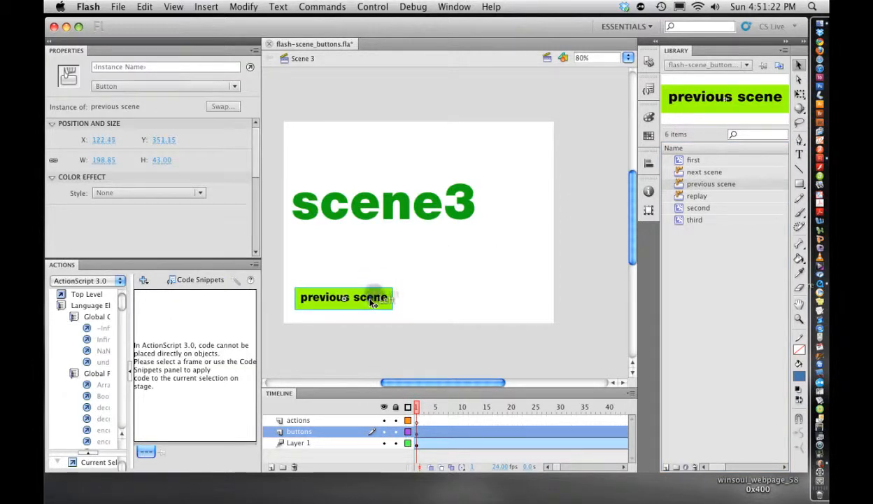
Step: Name the button instance previous3 and apply the Click to Go to Previous Scene and Play snippet to it
click(183, 67)
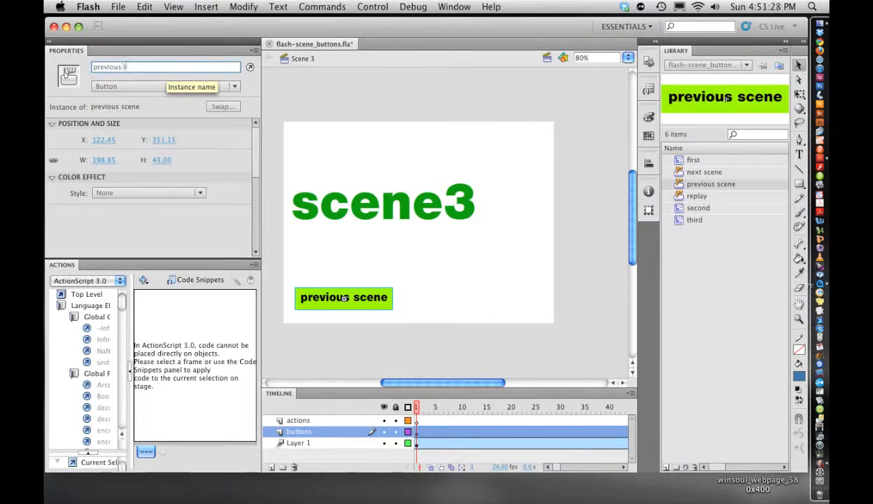
key(Return)
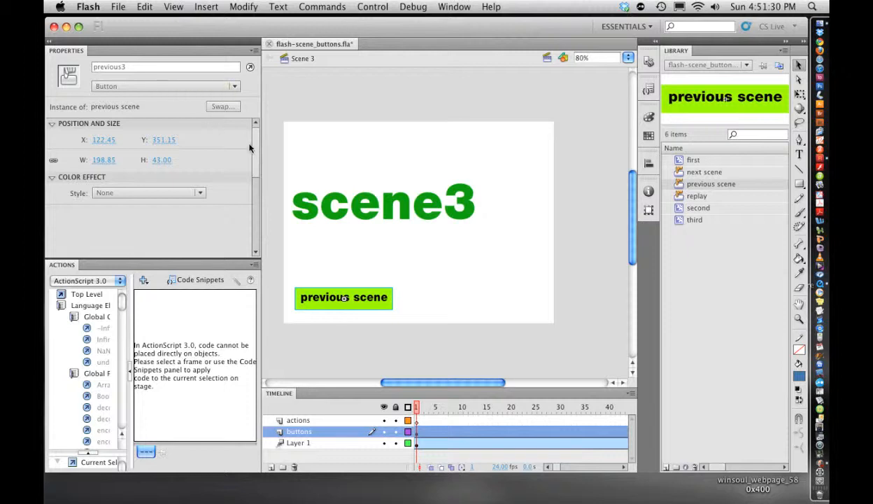
click(650, 90)
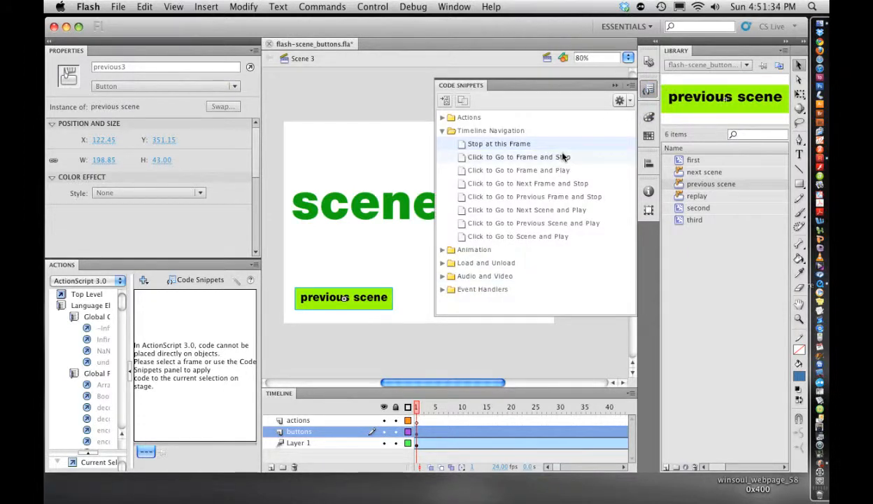
double_click(531, 223)
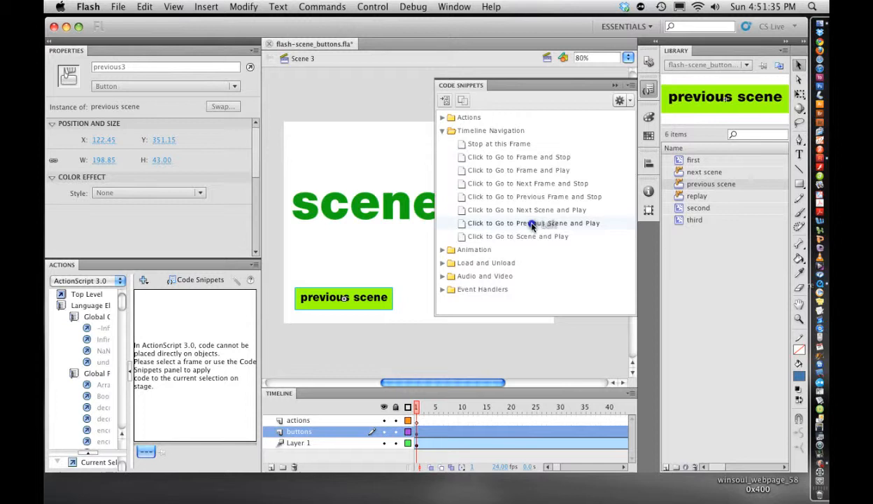
click(530, 348)
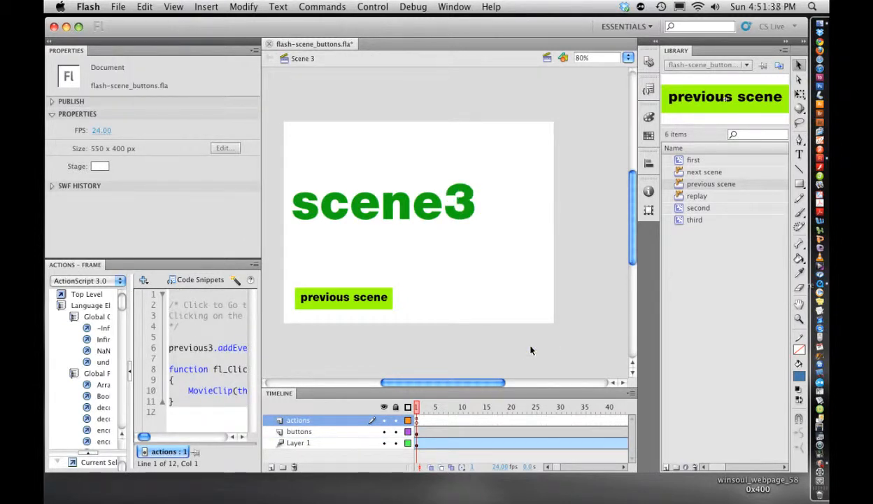
Step: Place the "replay" button from the library on the buttons layer at the stage's lower right
click(353, 430)
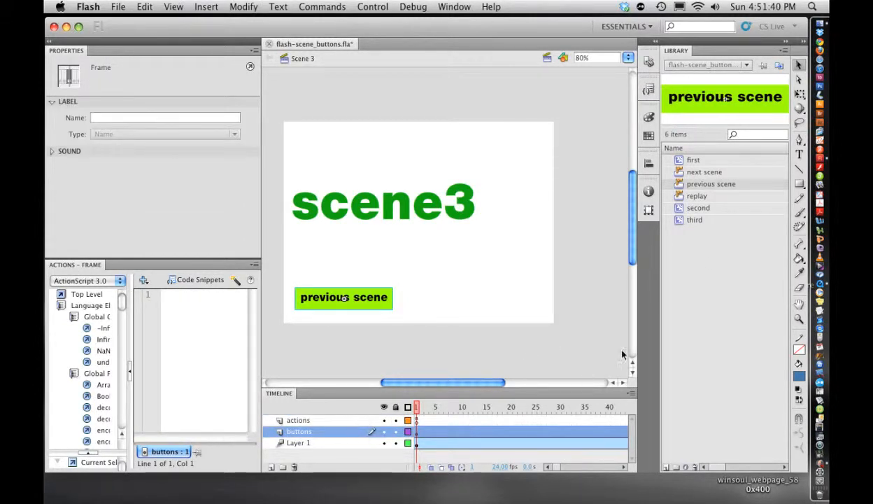
click(697, 196)
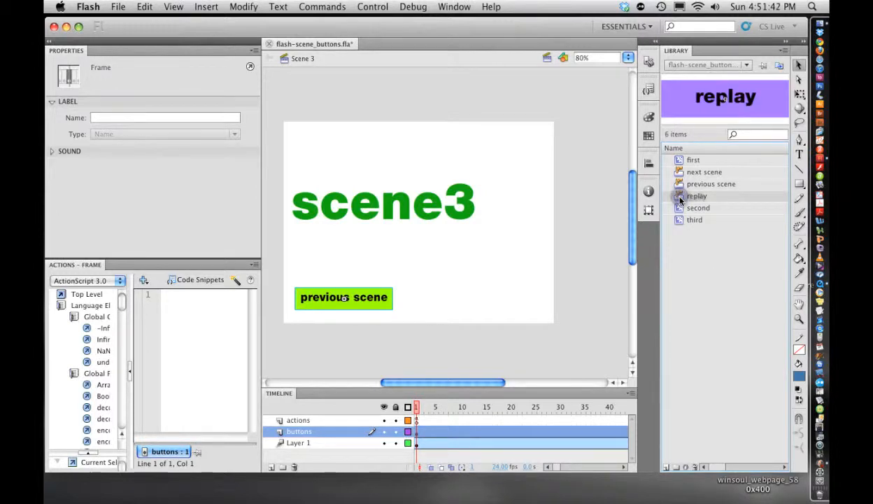
click(497, 298)
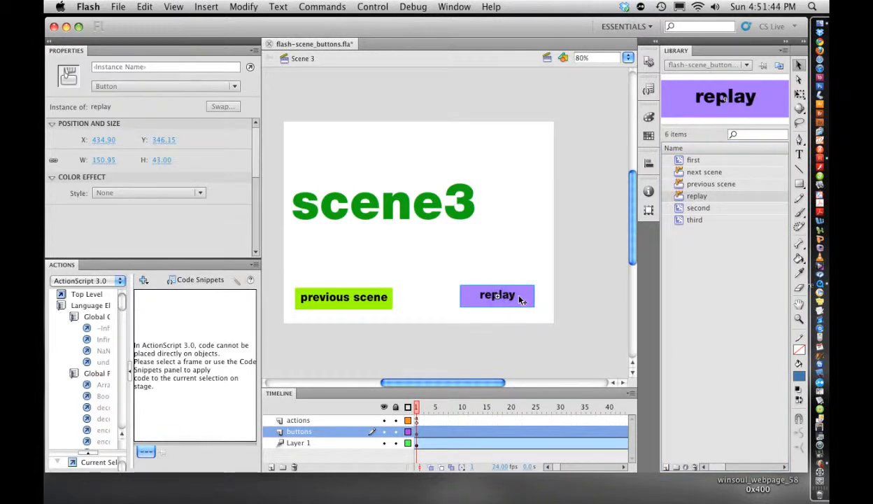
Step: Name the replay instance replay3 and apply the Click to Go to Scene and Play snippet to it
click(149, 66)
text(replay3)
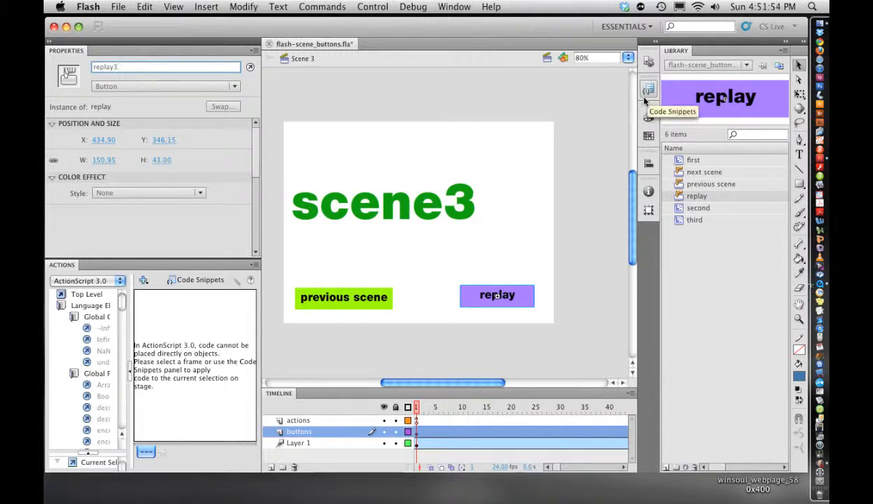
click(557, 275)
click(524, 290)
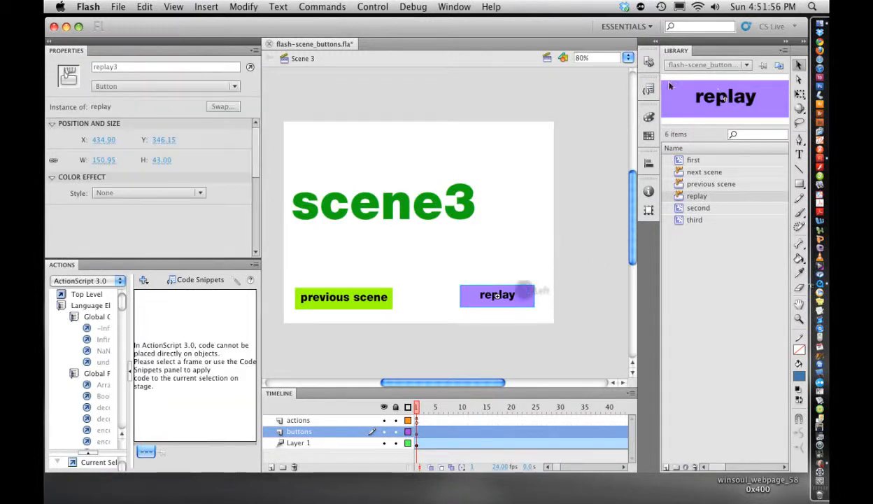
click(648, 90)
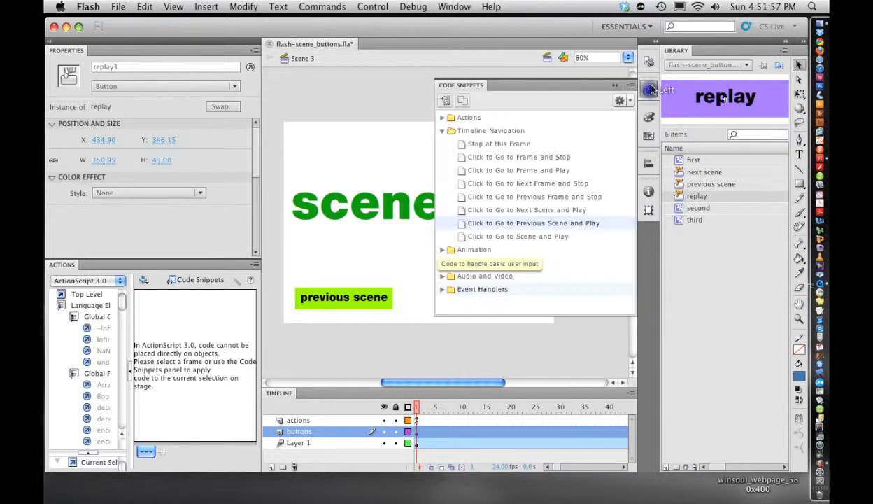
double_click(517, 238)
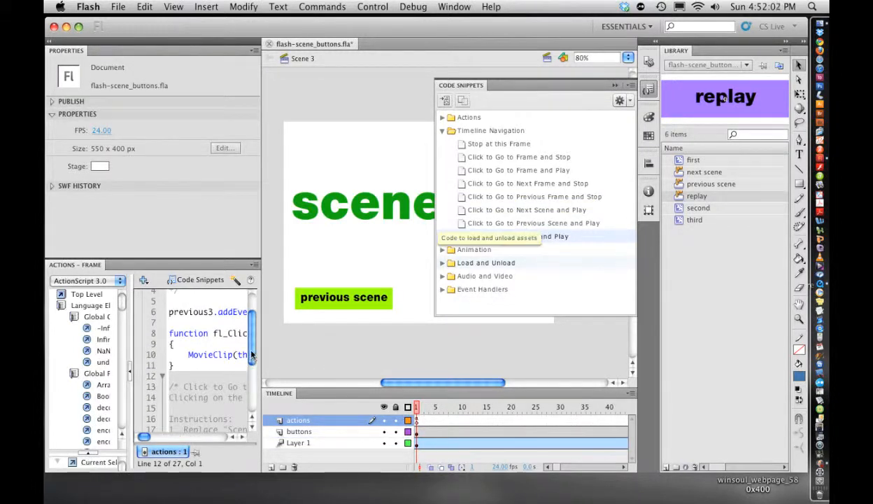
Step: In the replay3 snippet code, change the target scene from "Scene 3" to "Scene 1"
drag(251, 354, 254, 387)
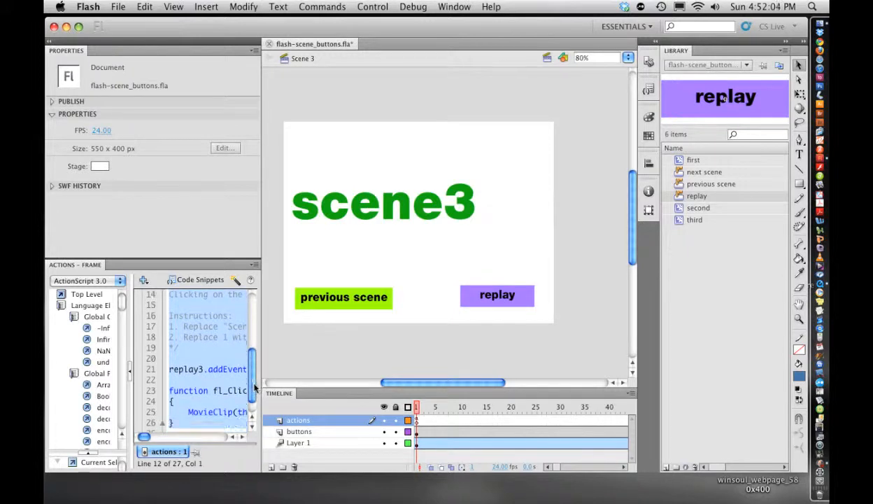
drag(261, 368, 386, 369)
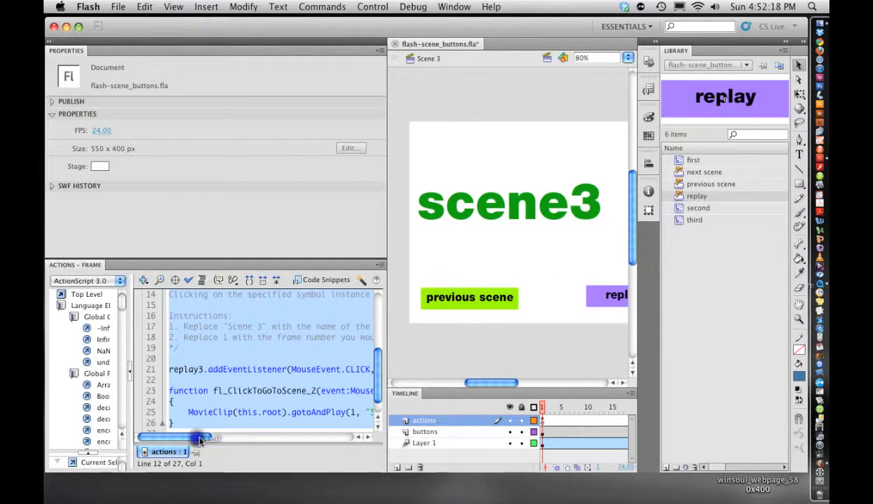
drag(201, 439, 220, 439)
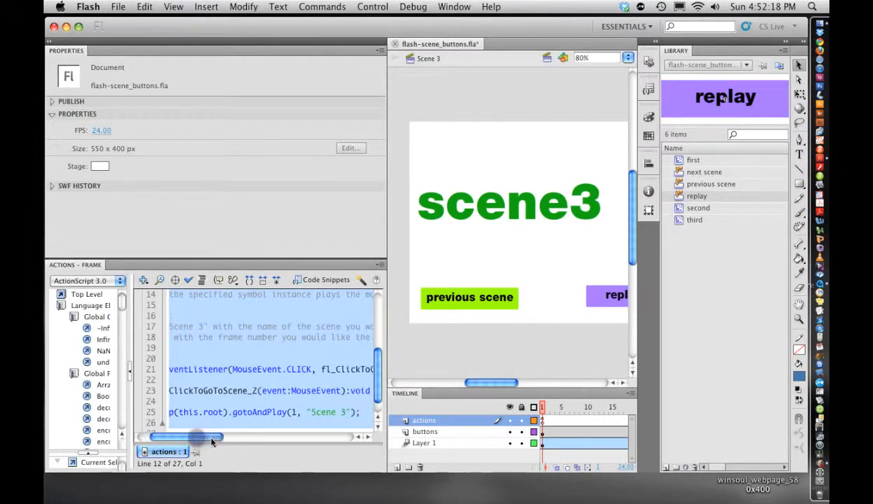
click(343, 412)
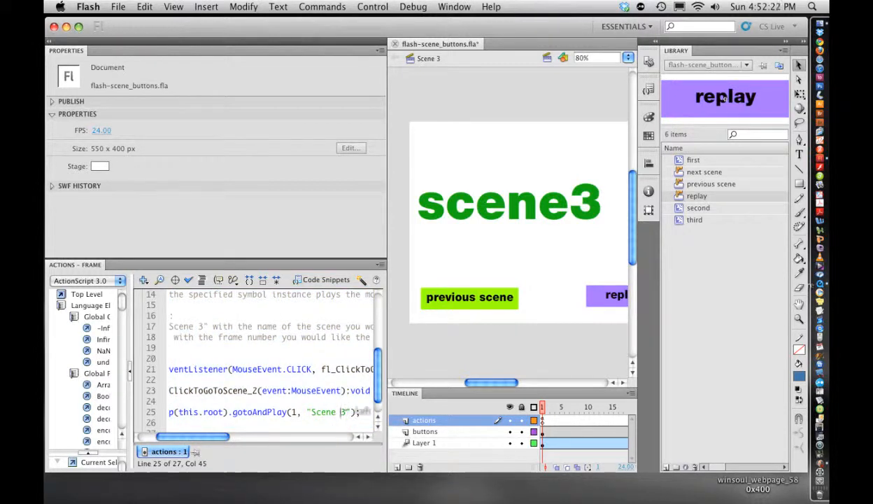
text(1)
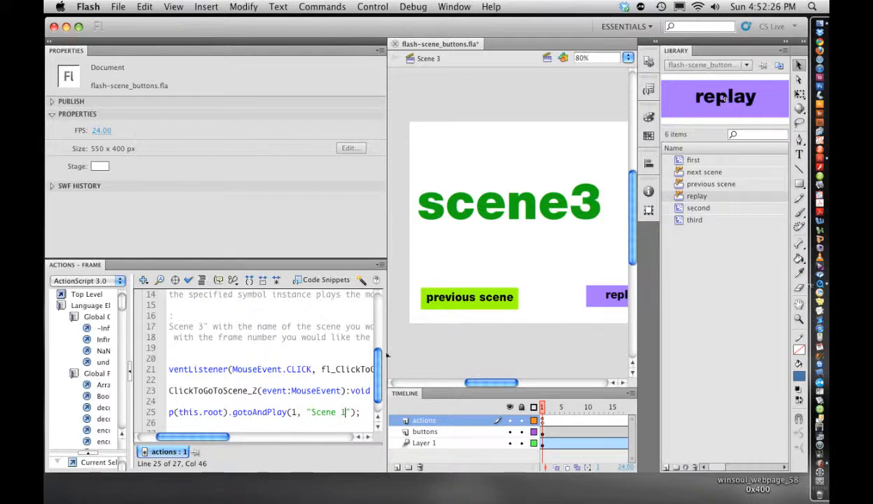
drag(386, 357, 279, 360)
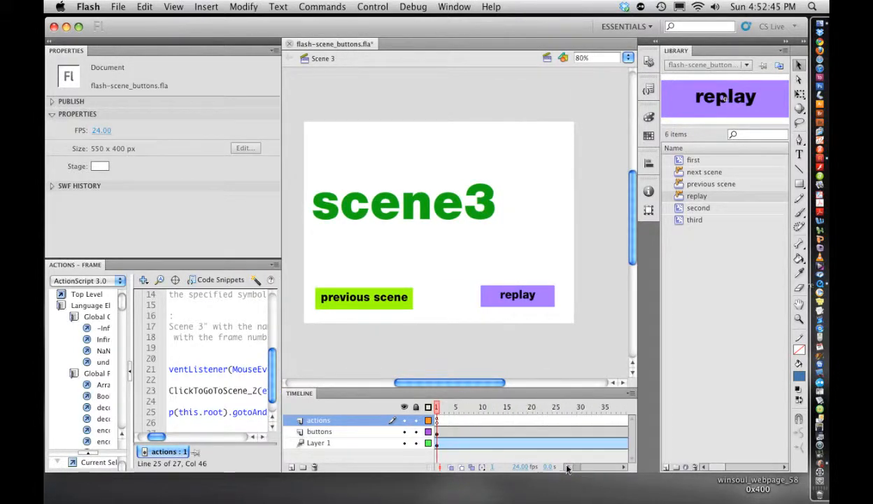
Step: Test the movie in Flash Professional
click(454, 7)
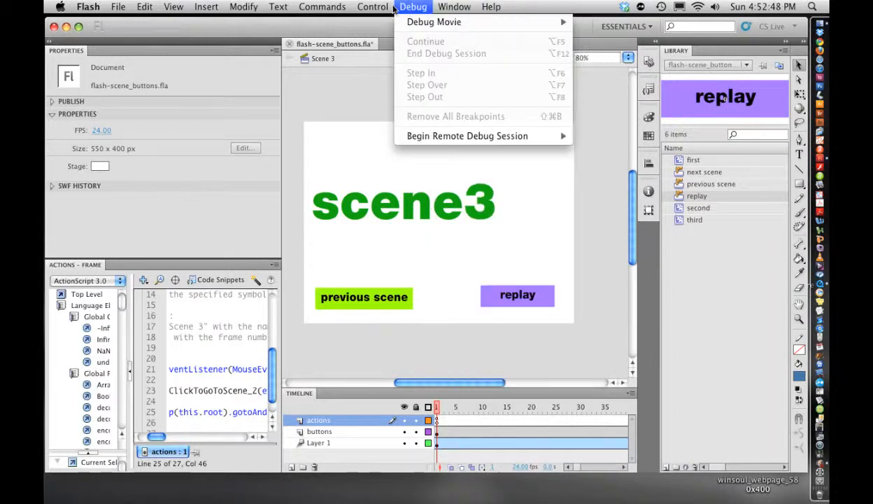
mouse_move(419, 97)
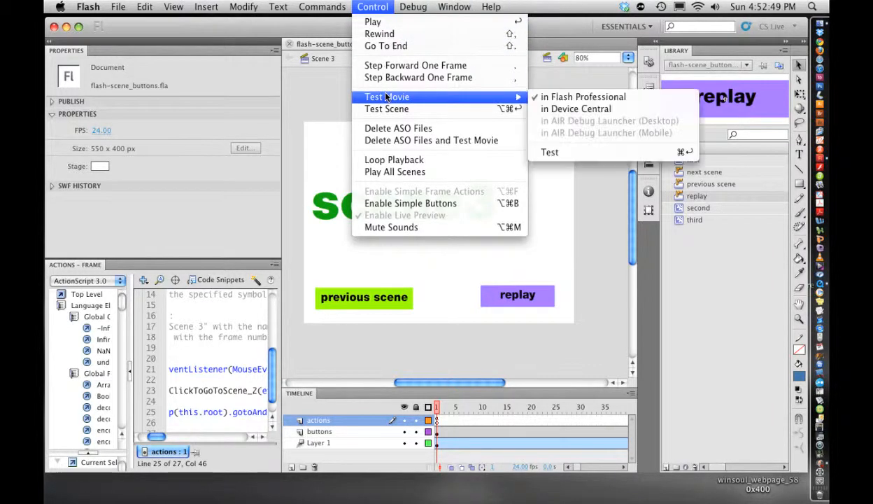
click(570, 96)
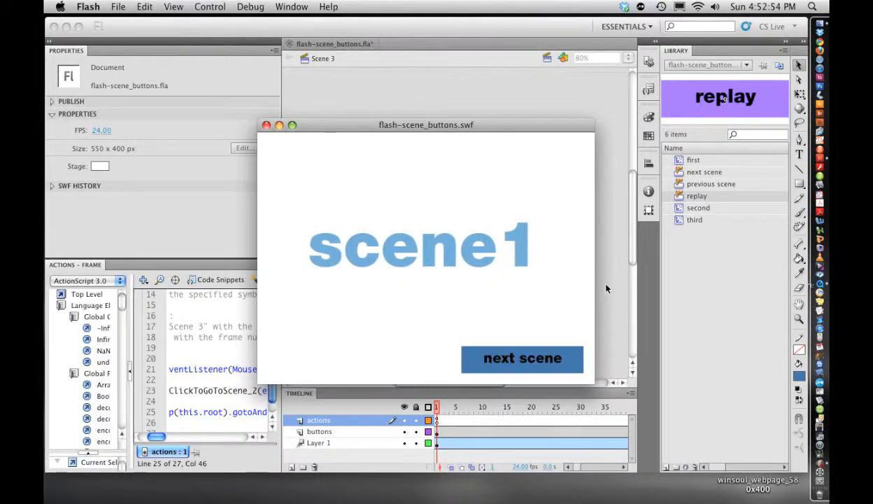
Step: Click through the next, previous and replay buttons in the test movie to check scene navigation
click(516, 363)
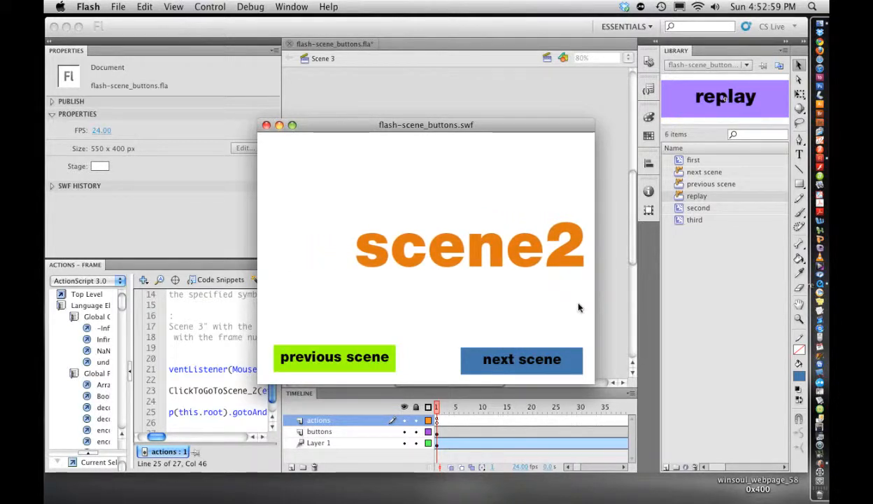
click(522, 358)
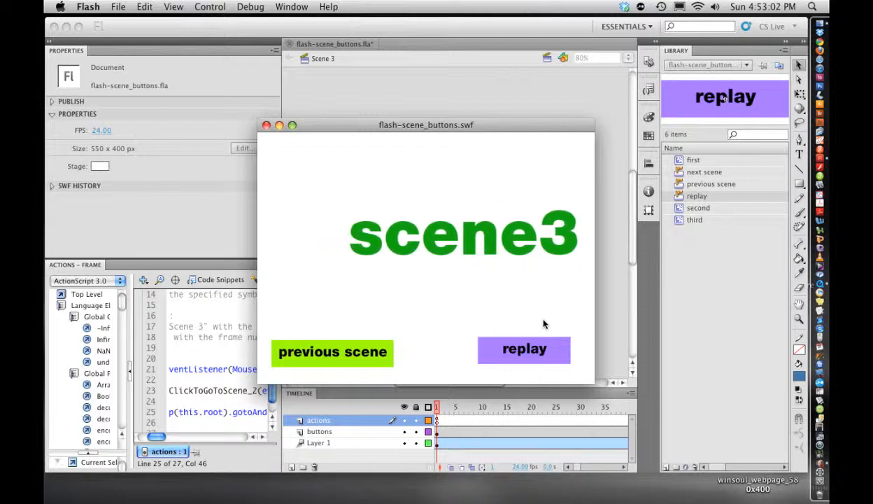
click(514, 342)
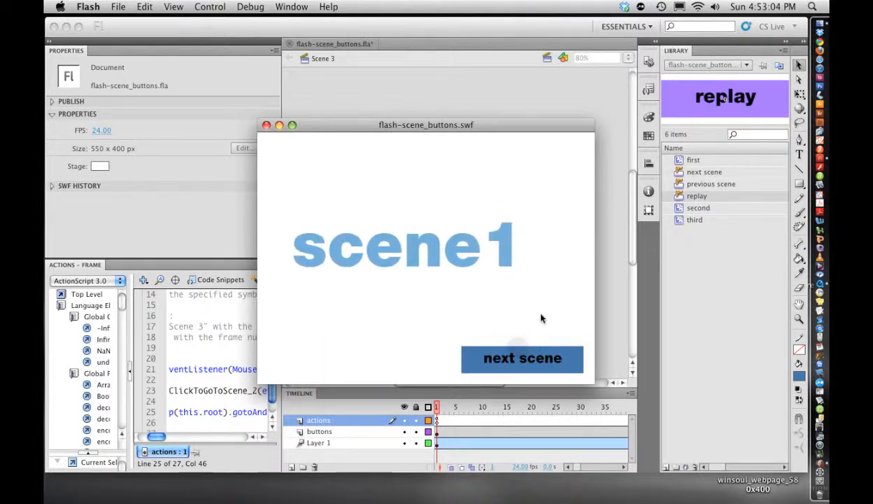
click(531, 361)
click(514, 359)
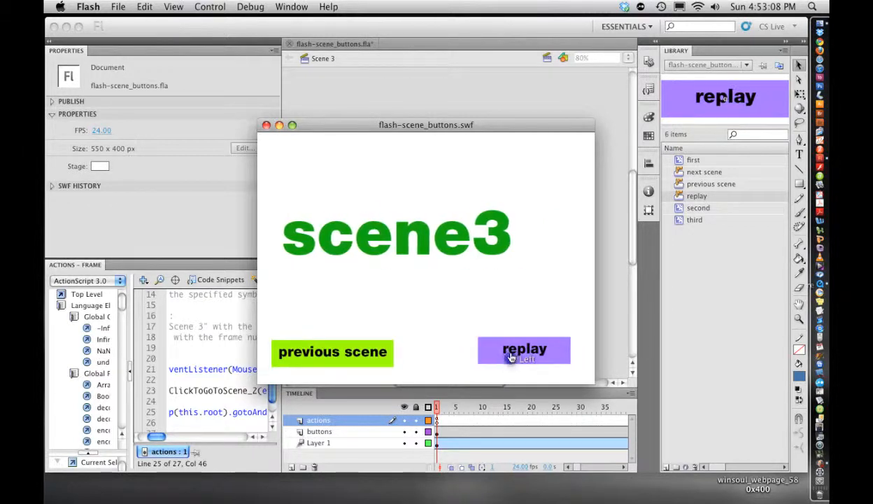
click(372, 355)
click(372, 357)
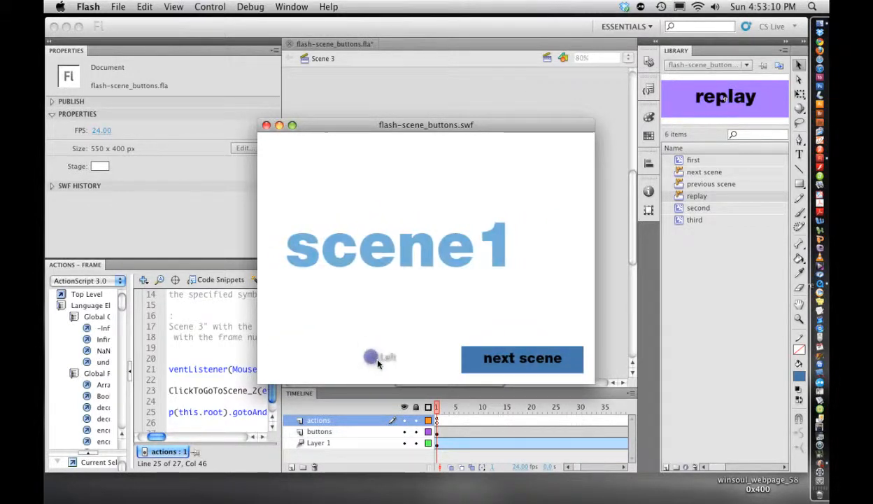
click(499, 363)
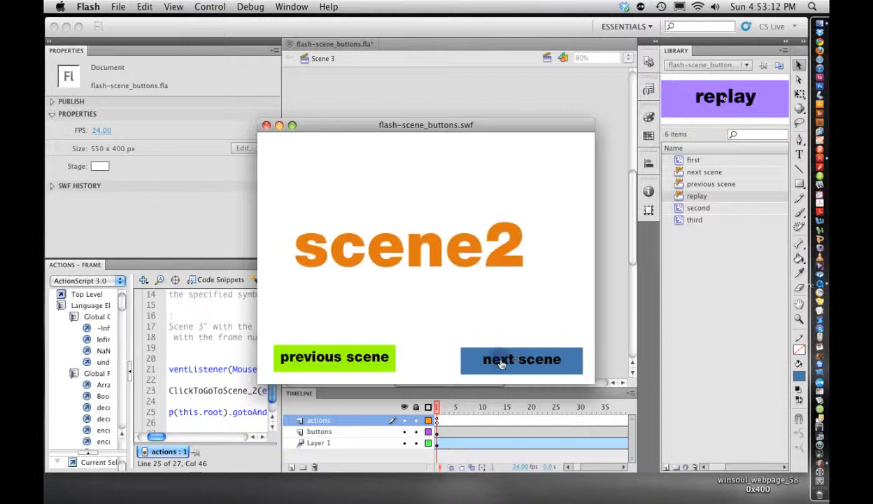